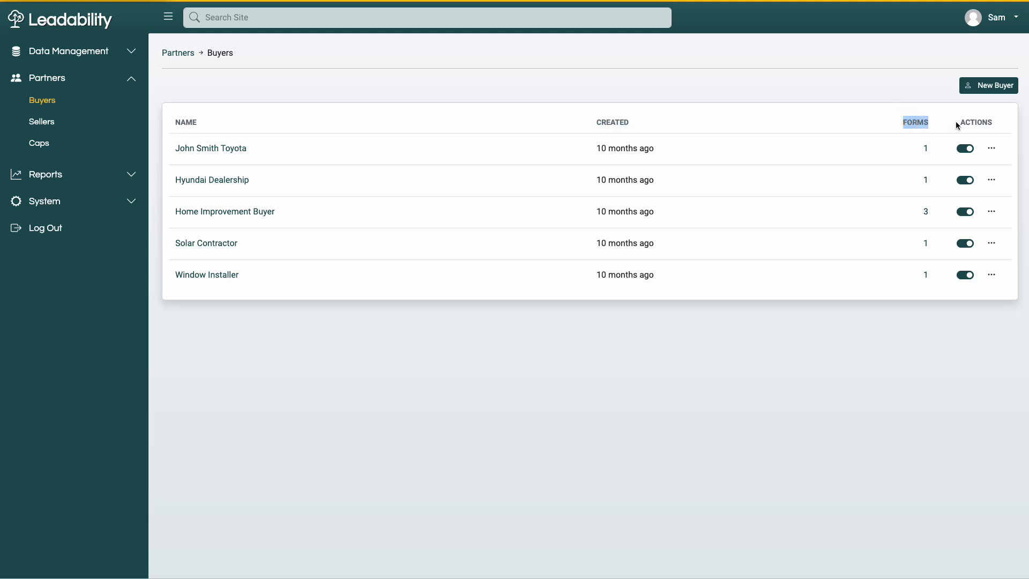
Step: Examine the actions column of the buyers list and the forms assigned to the Toyota buyer
{"action": "left_click_drag", "start_coordinate": [959, 121], "coordinate": [994, 124]}
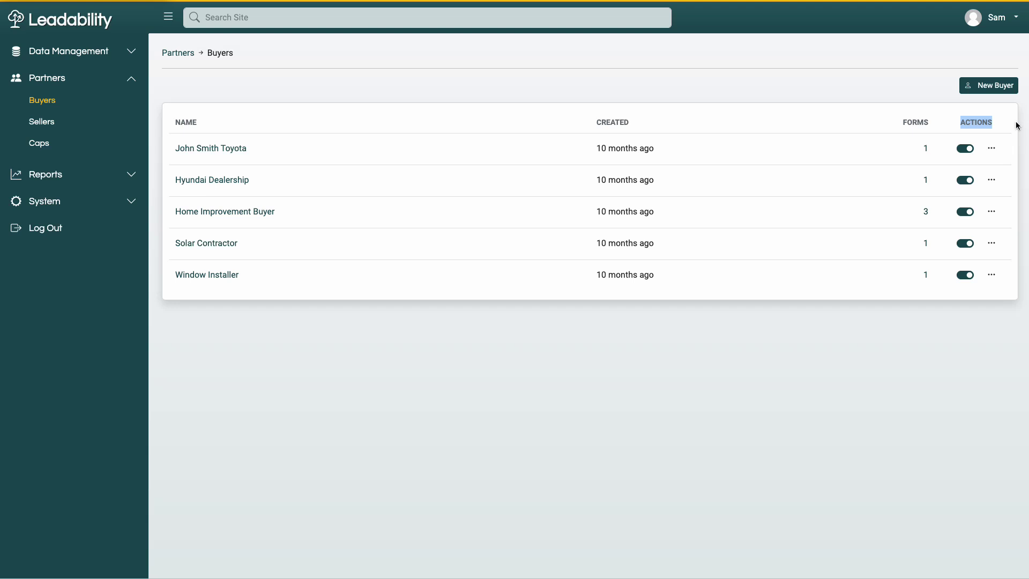
{"action": "left_click", "coordinate": [965, 123]}
{"action": "left_click", "coordinate": [925, 149]}
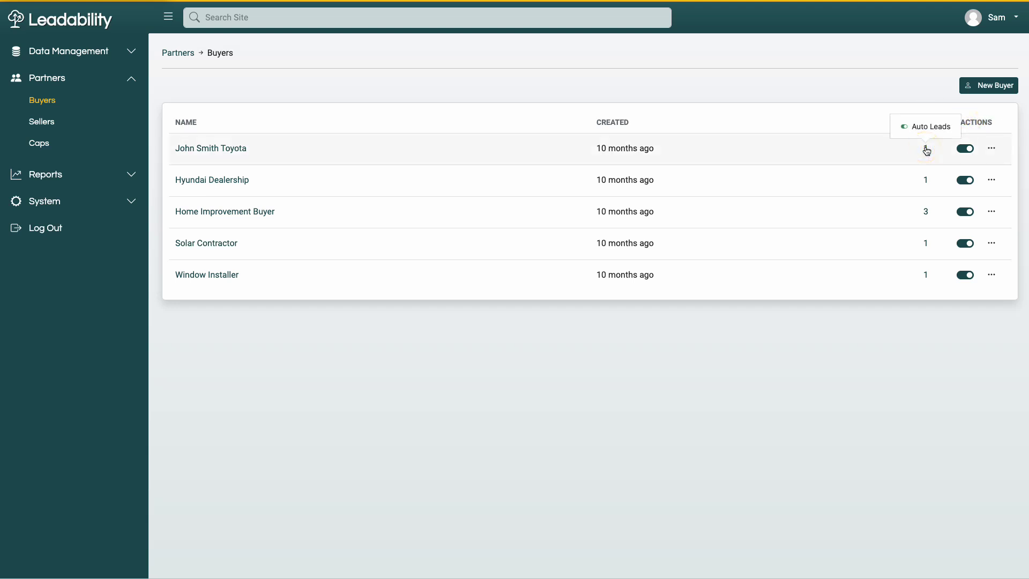
Step: View the notes of the Toyota buyer from the buyers list and close them without adding a note
{"action": "left_click", "coordinate": [992, 151]}
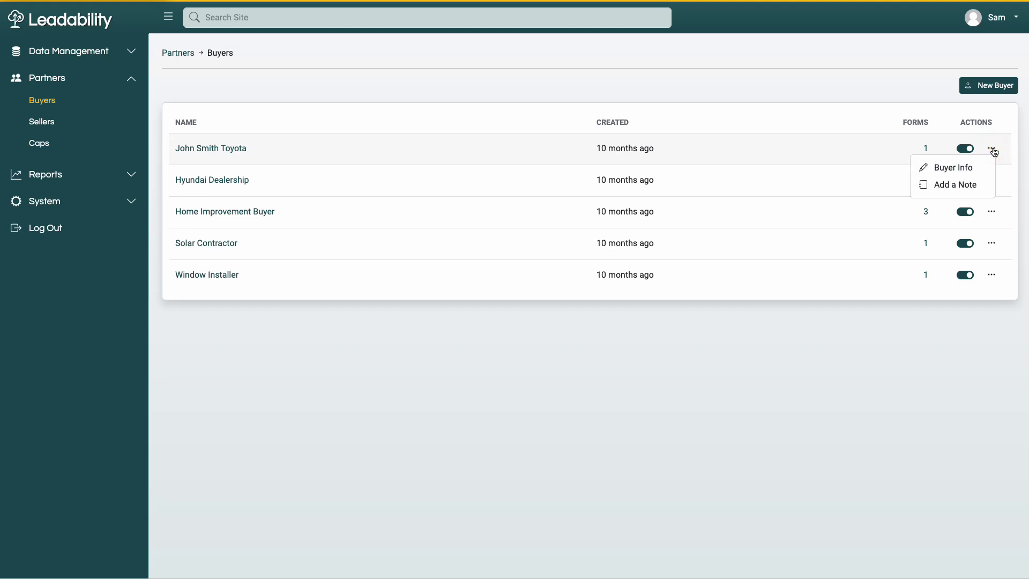
{"action": "left_click", "coordinate": [943, 185]}
{"action": "left_click", "coordinate": [943, 185]}
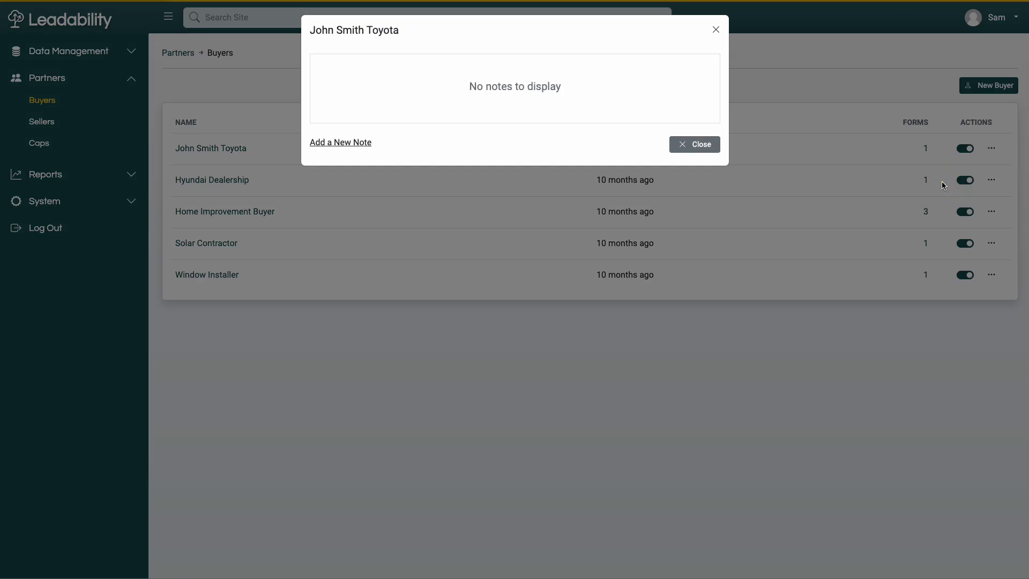
{"action": "left_click", "coordinate": [716, 30]}
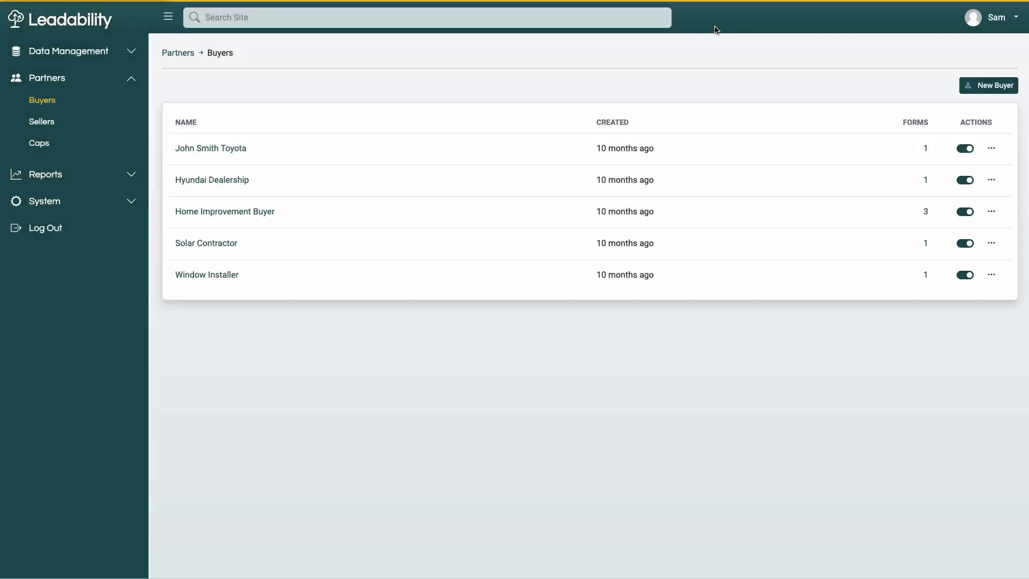
Step: Check the pause confirmation for the Toyota buyer without pausing it, and view the buyer's other available actions
{"action": "left_click", "coordinate": [970, 148]}
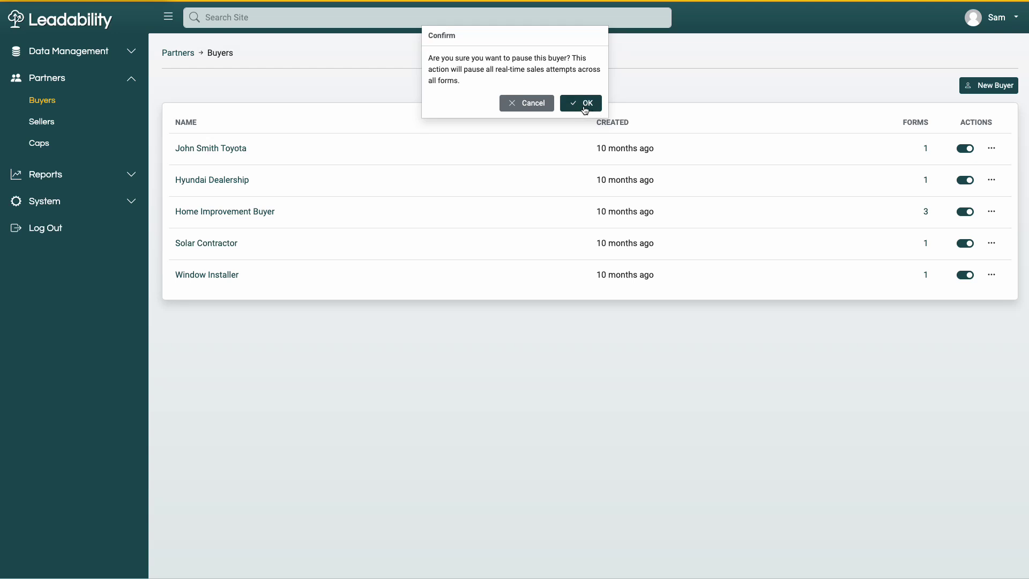
{"action": "left_click", "coordinate": [528, 104]}
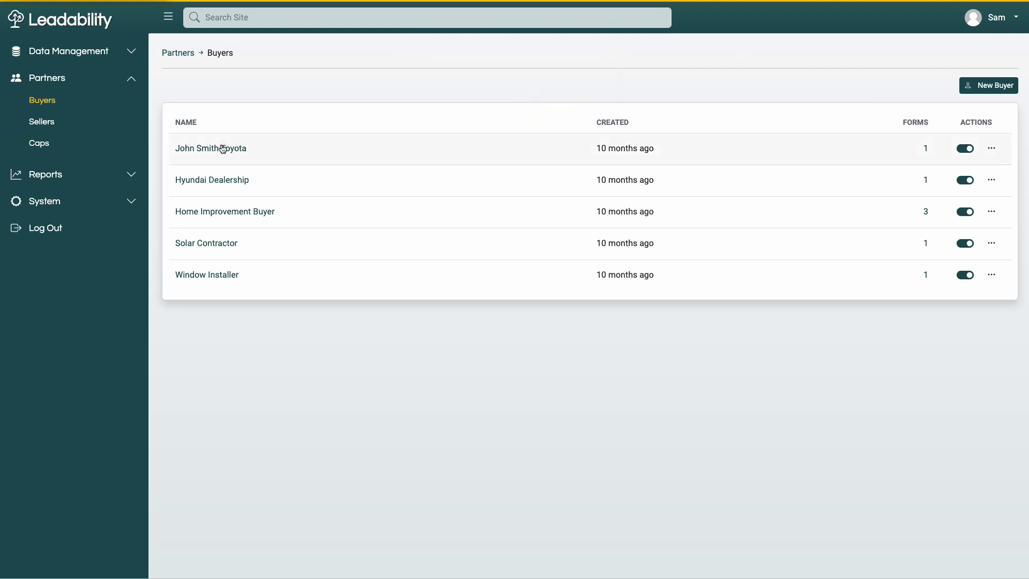
{"action": "left_click", "coordinate": [991, 148]}
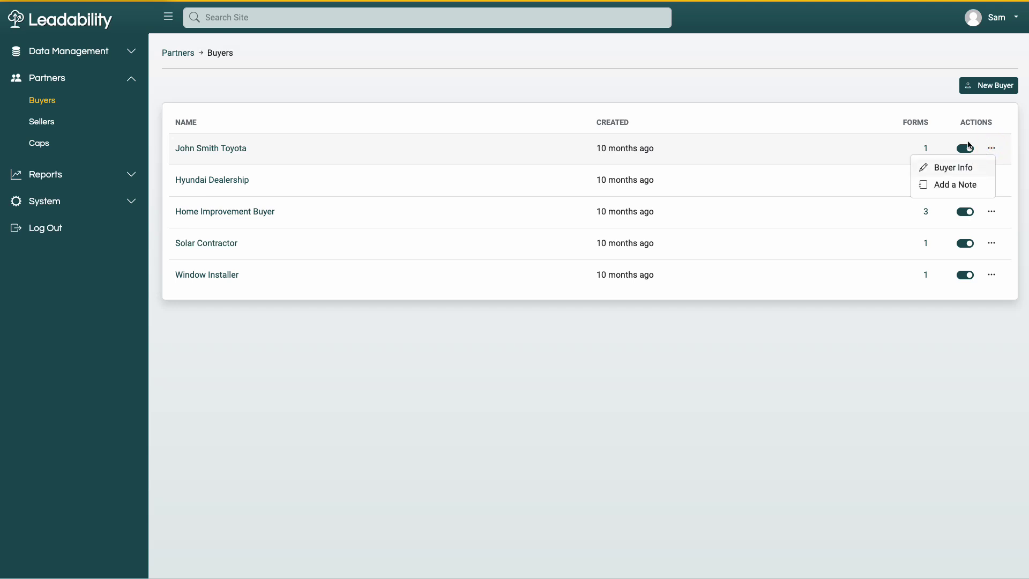
{"action": "left_click", "coordinate": [872, 113]}
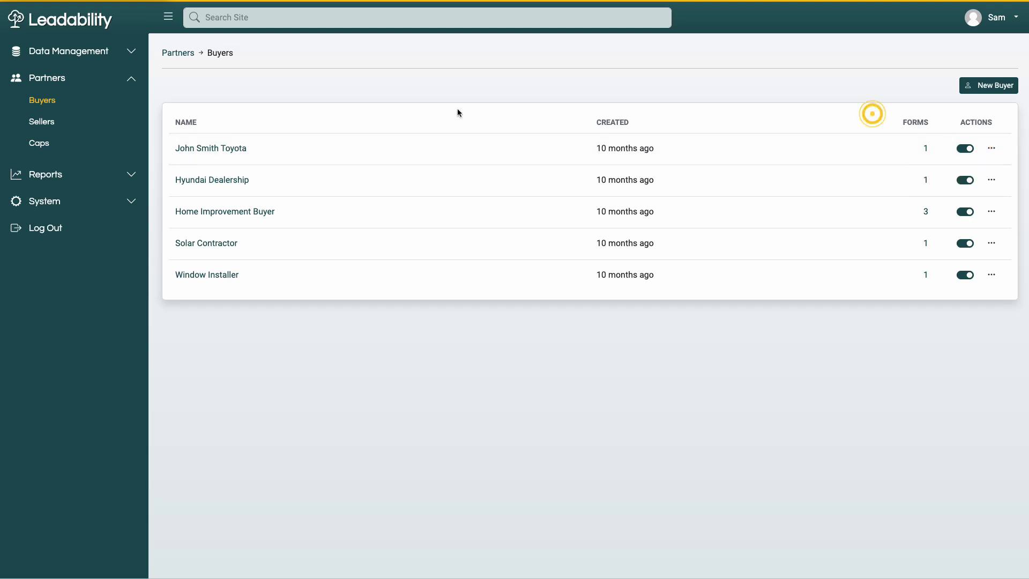
Step: Open the Toyota buyer's details page and review its change history
{"action": "left_click", "coordinate": [236, 149]}
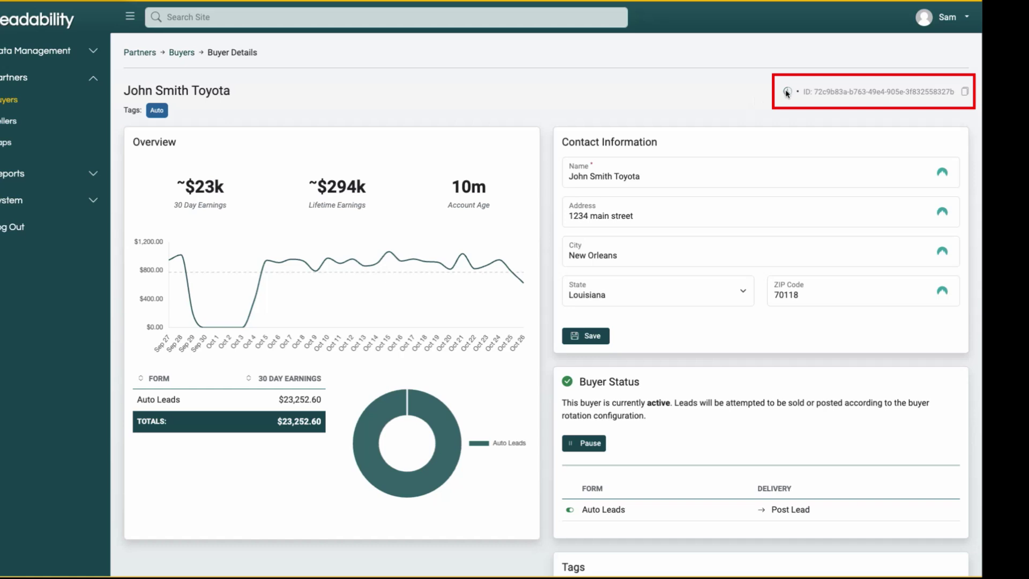
{"action": "left_click", "coordinate": [788, 93]}
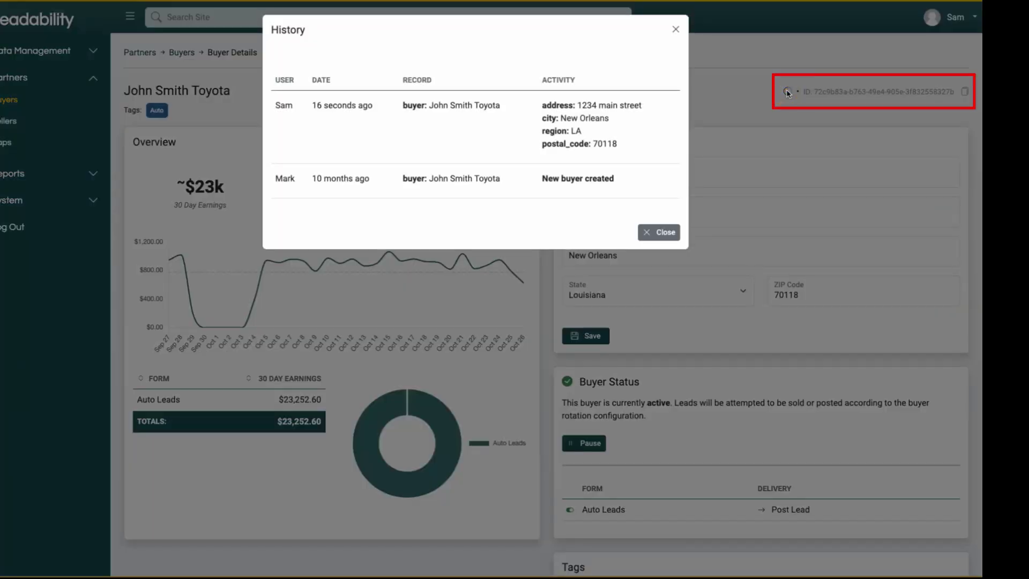
{"action": "left_click", "coordinate": [657, 231]}
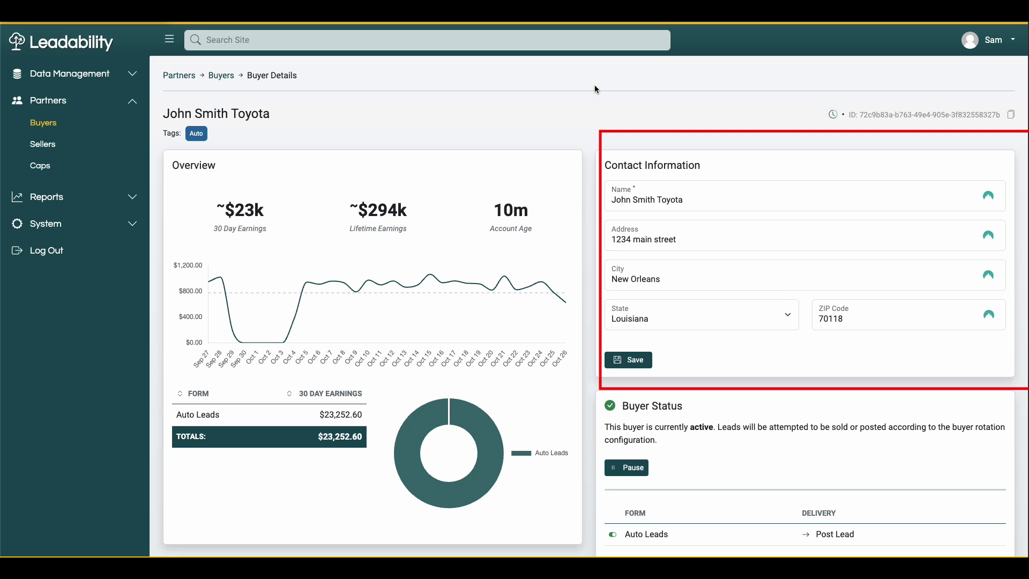
Step: Start pausing the buyer from the Buyer Status section of its details page, and cancel at the confirmation
{"action": "scroll", "coordinate": [585, 138], "scroll_direction": "down", "scroll_amount": 5}
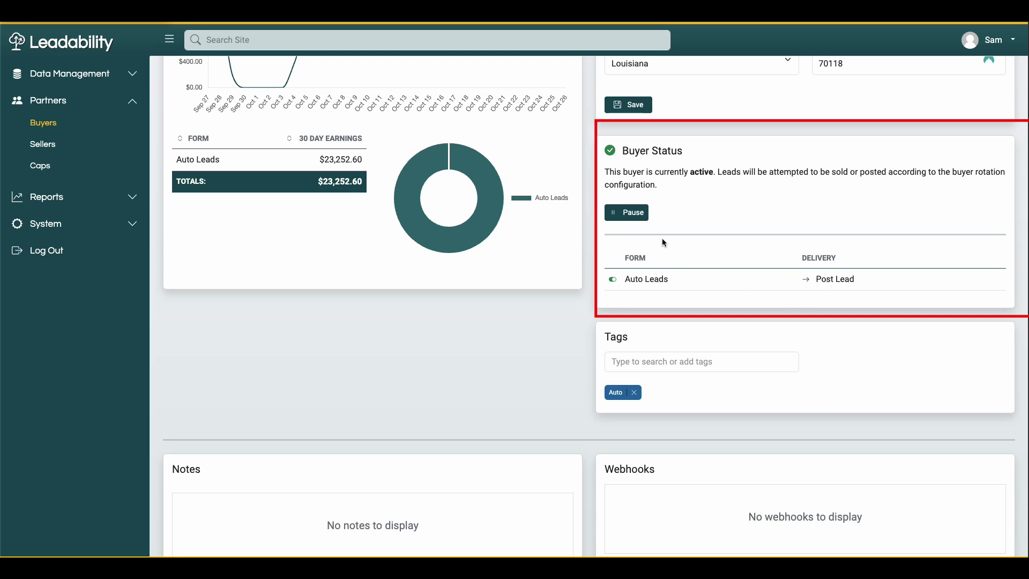
{"action": "left_click", "coordinate": [620, 217]}
{"action": "left_click", "coordinate": [620, 217]}
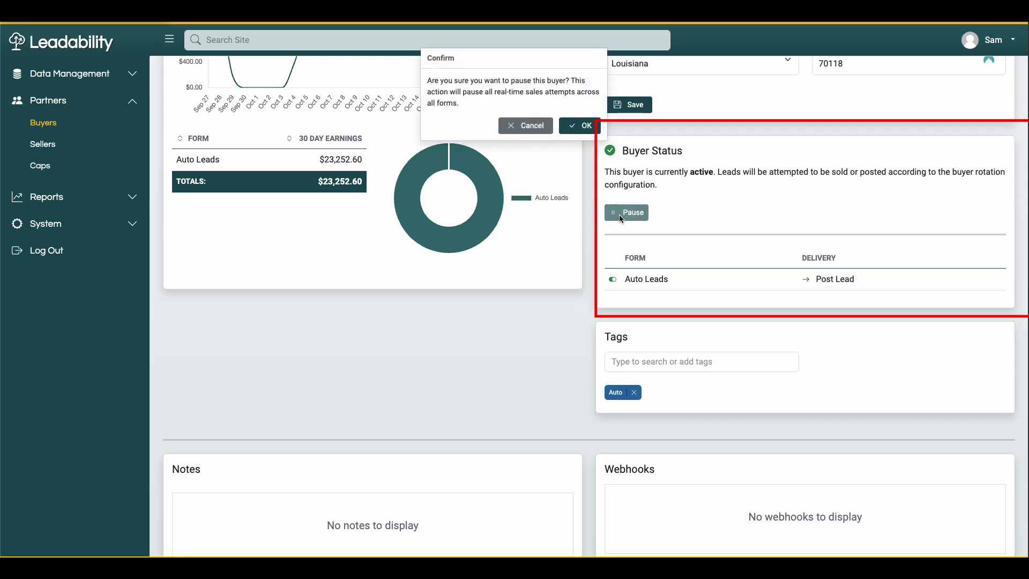
{"action": "left_click", "coordinate": [523, 127]}
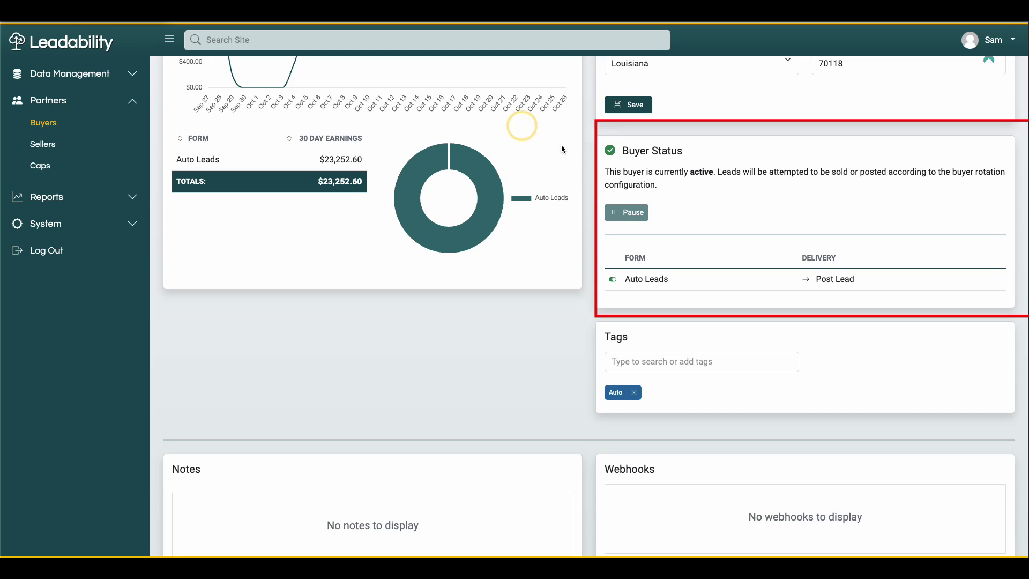
Step: Add the tag "lexus" to the buyer and create a new webhook entry for it
{"action": "scroll", "coordinate": [562, 149], "scroll_direction": "down", "scroll_amount": 1}
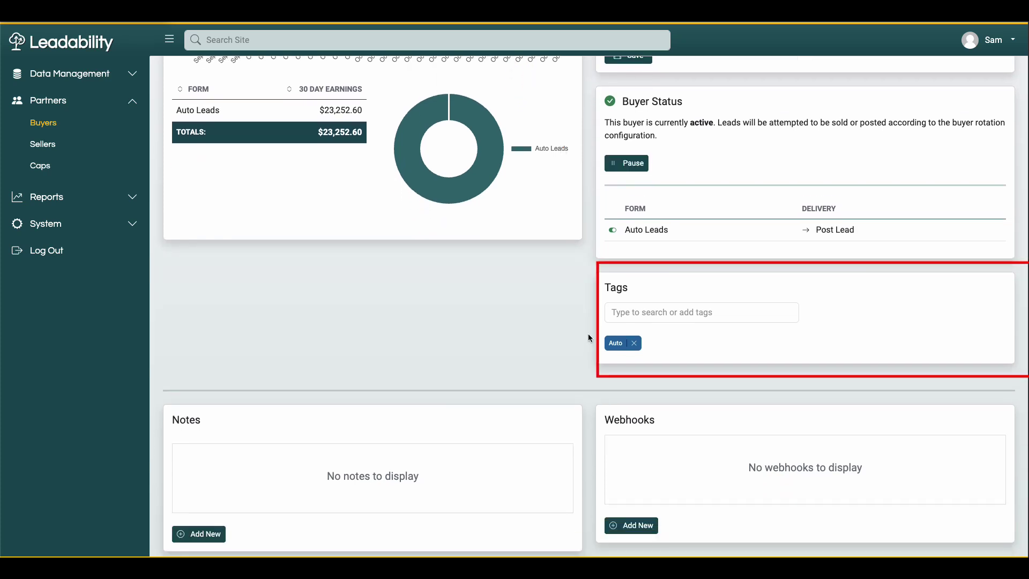
{"action": "left_click", "coordinate": [618, 306]}
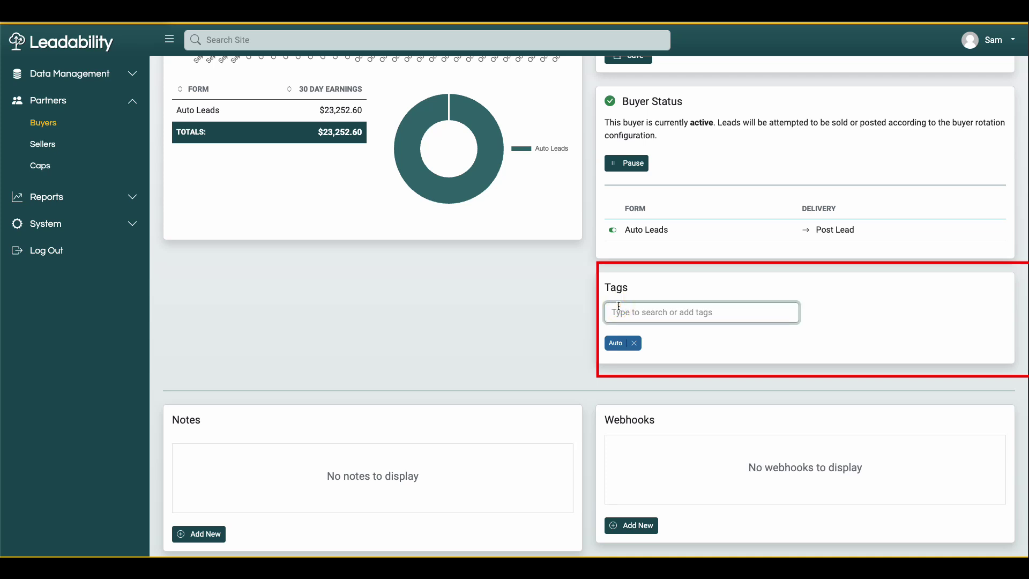
{"action": "type", "text": "lexus"}
{"action": "left_click", "coordinate": [787, 316]}
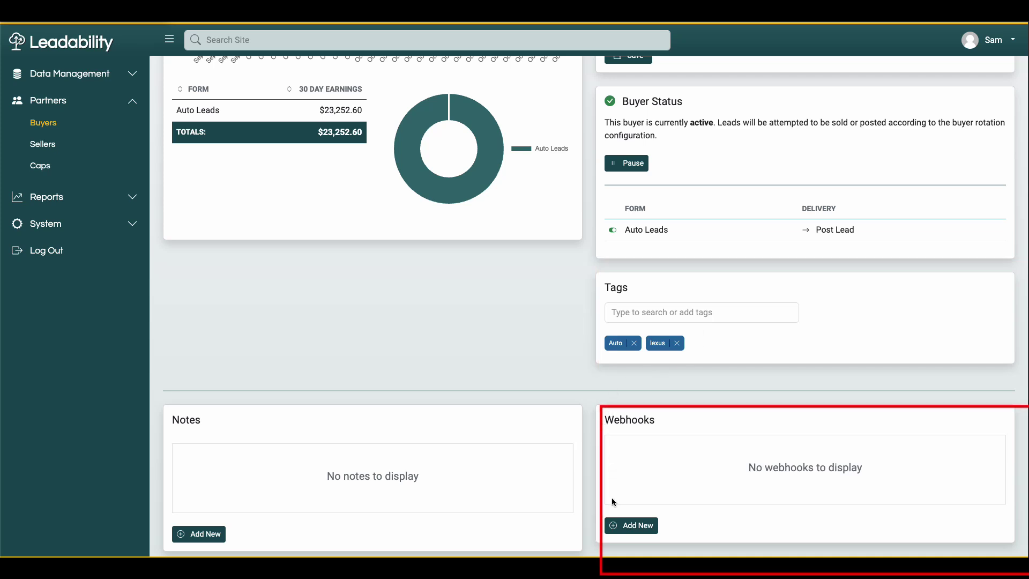
{"action": "left_click", "coordinate": [629, 525]}
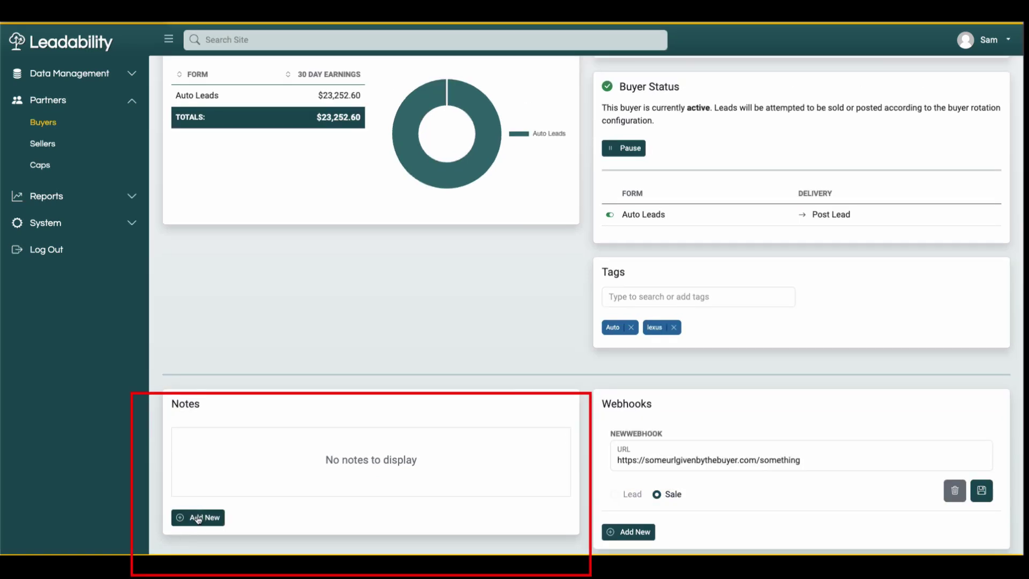
Step: Add a new note to the buyer reading "Just added a new webhook that will fire the"
{"action": "left_click", "coordinate": [197, 515]}
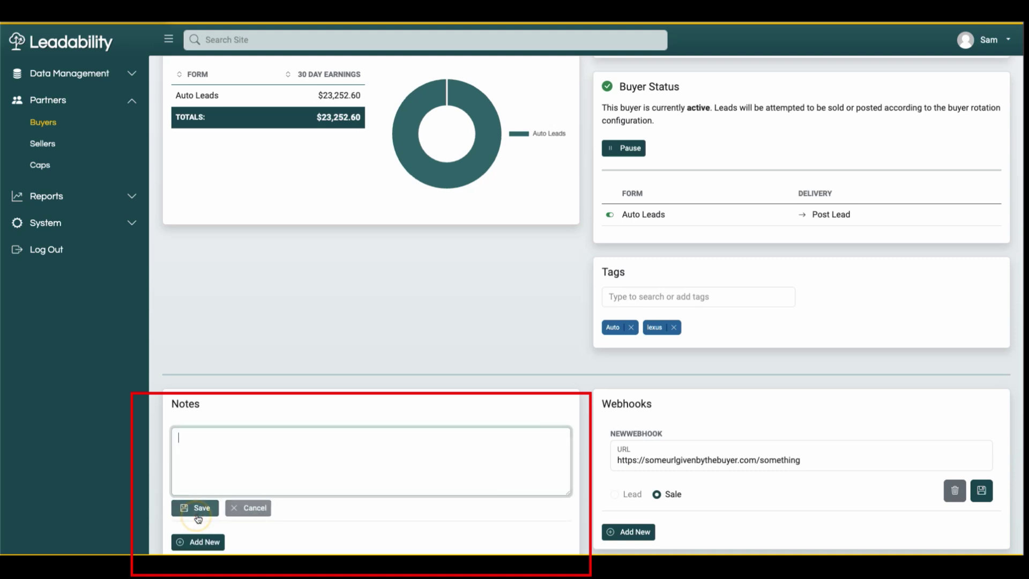
{"action": "type", "text": "Je"}
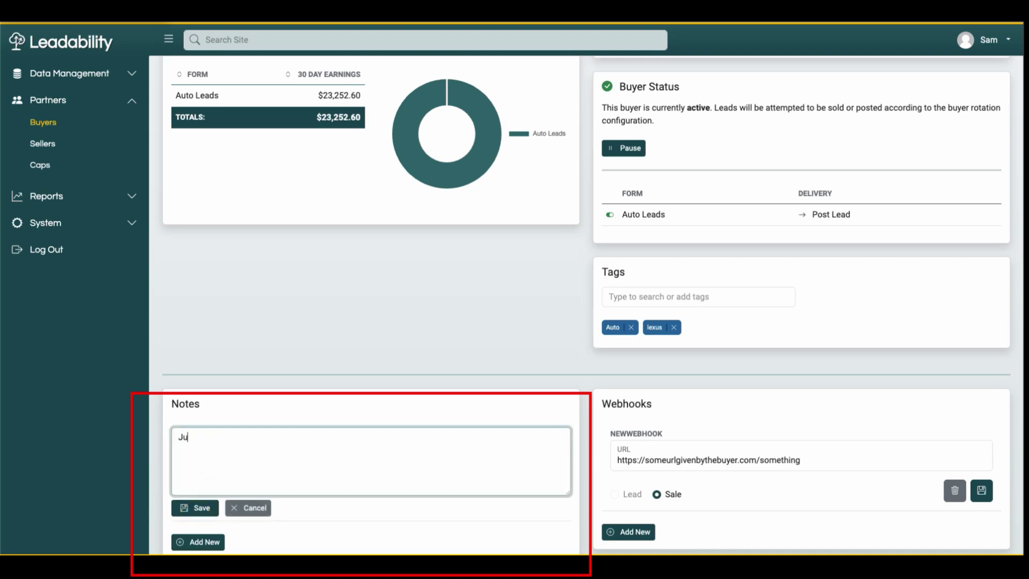
{"action": "type", "text": "st added a new webhook that"}
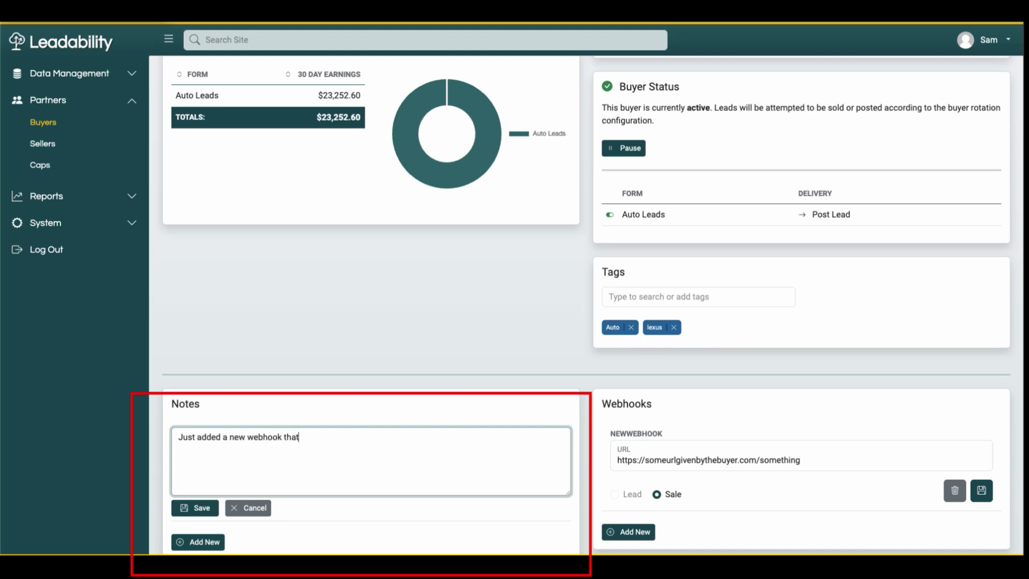
{"action": "type", "text": " will fire the"}
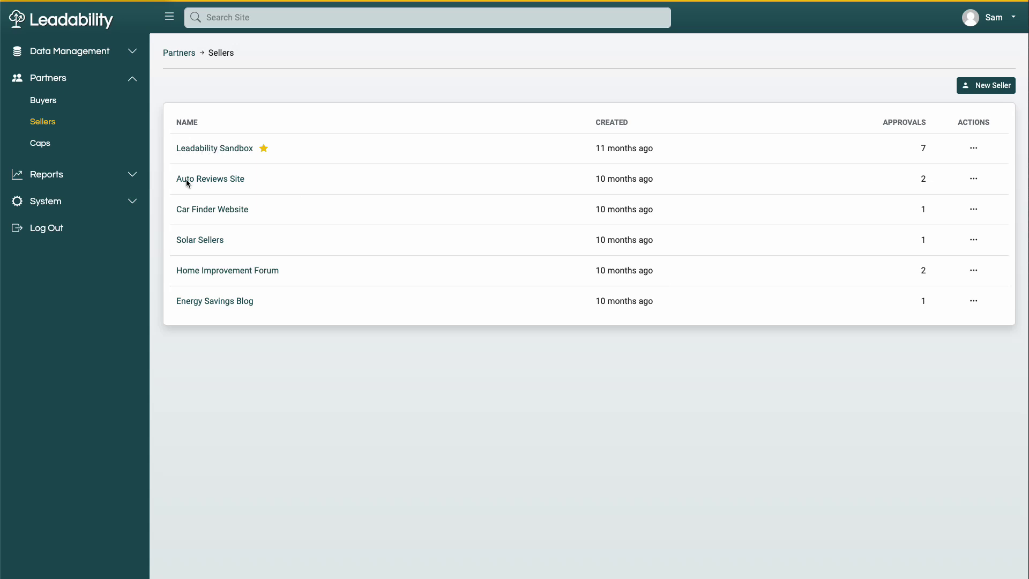
Step: Examine the name, created and approvals columns of the sellers list
{"action": "left_click", "coordinate": [175, 123]}
{"action": "double_click", "coordinate": [179, 122]}
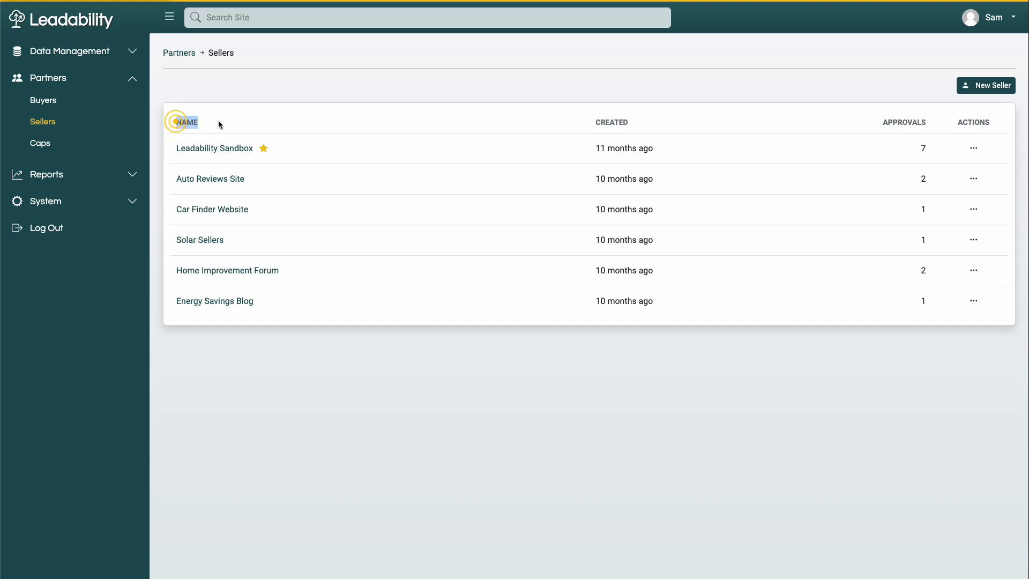
{"action": "double_click", "coordinate": [595, 121]}
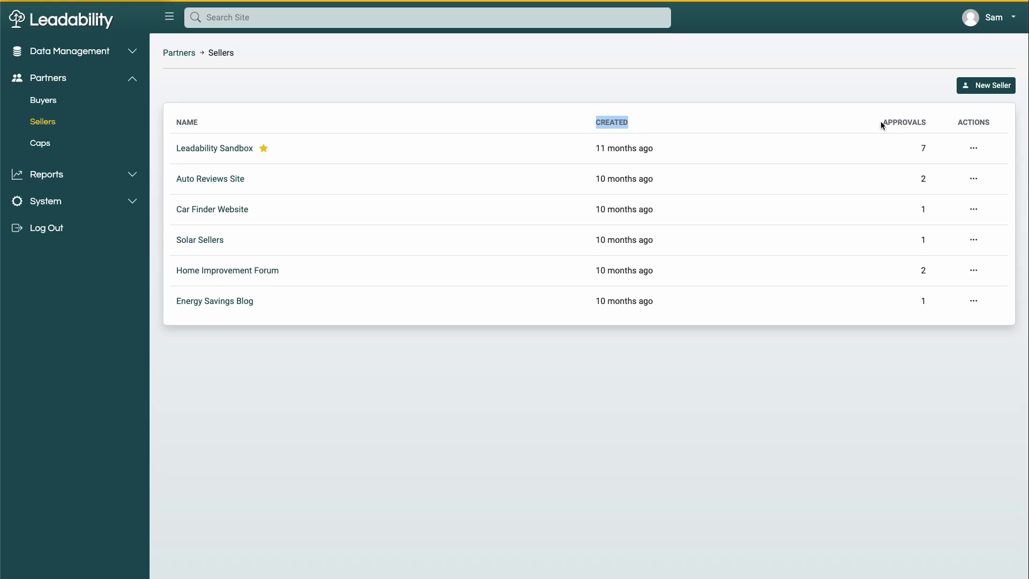
{"action": "left_click_drag", "start_coordinate": [881, 123], "coordinate": [927, 124]}
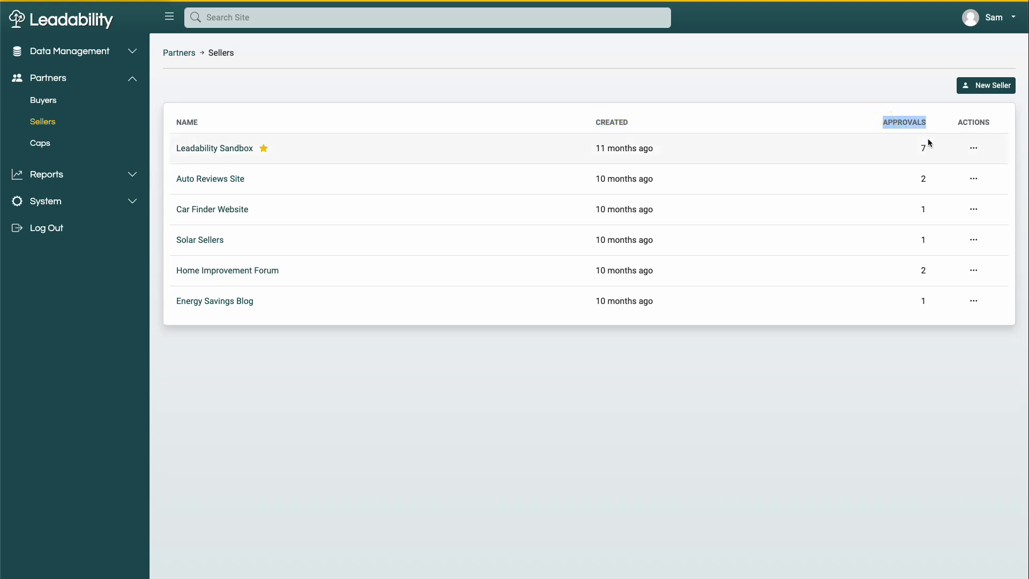
{"action": "left_click", "coordinate": [939, 149]}
Step: Open the Auto Reviews Site seller and look through its details page
{"action": "left_click", "coordinate": [206, 180]}
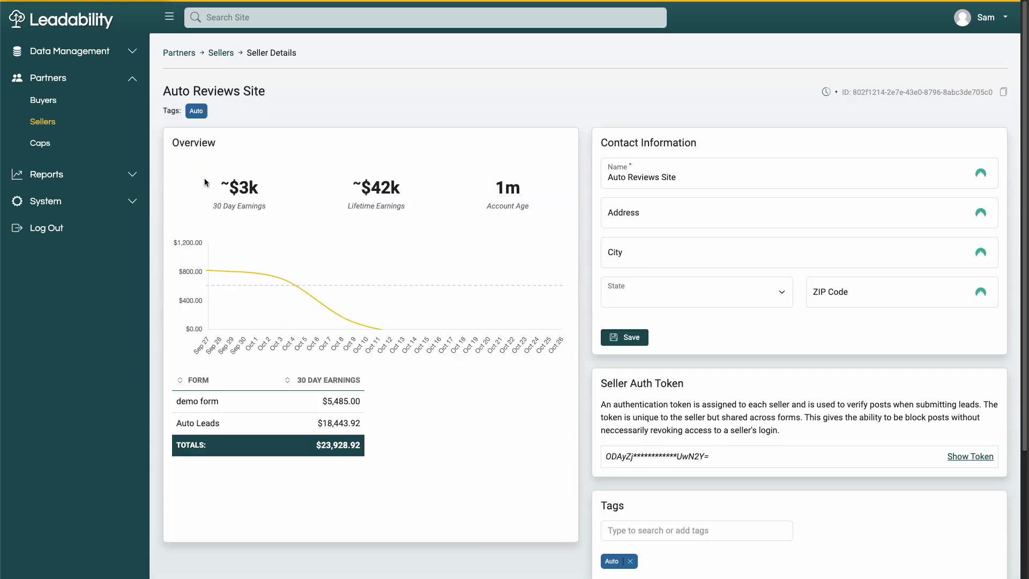
{"action": "scroll", "coordinate": [929, 189], "scroll_direction": "down", "scroll_amount": 3}
{"action": "scroll", "coordinate": [928, 190], "scroll_direction": "down", "scroll_amount": 2}
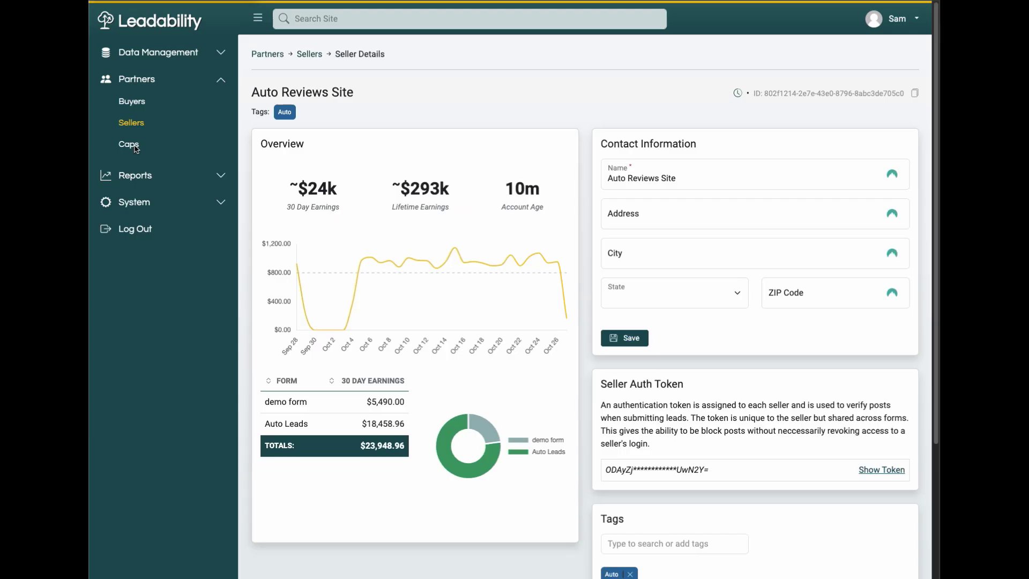
Step: Open the partner caps and review the buyer caps and seller caps, including the choices for adding a seller cap
{"action": "left_click", "coordinate": [129, 146]}
{"action": "left_click", "coordinate": [129, 146]}
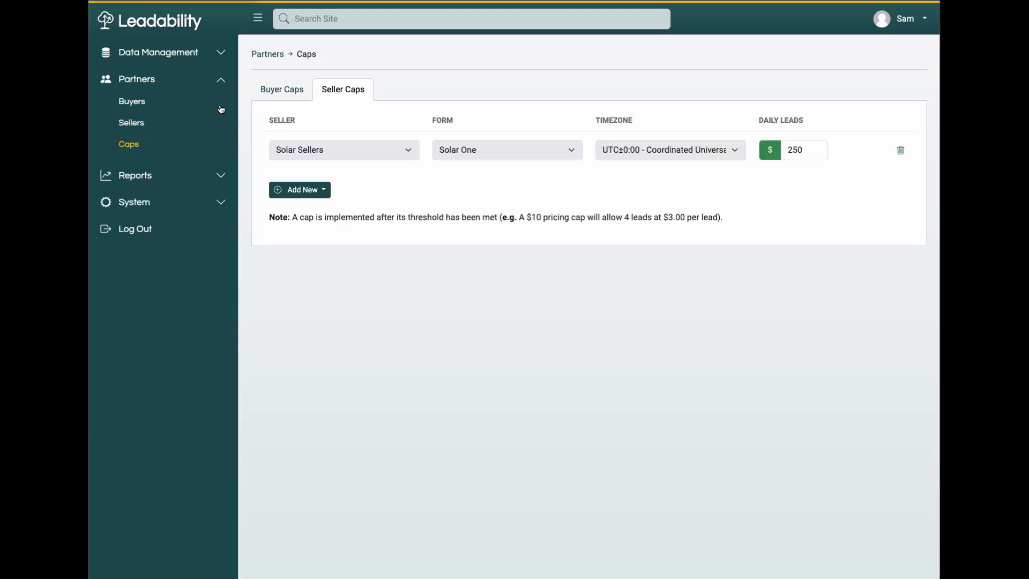
{"action": "left_click", "coordinate": [269, 97]}
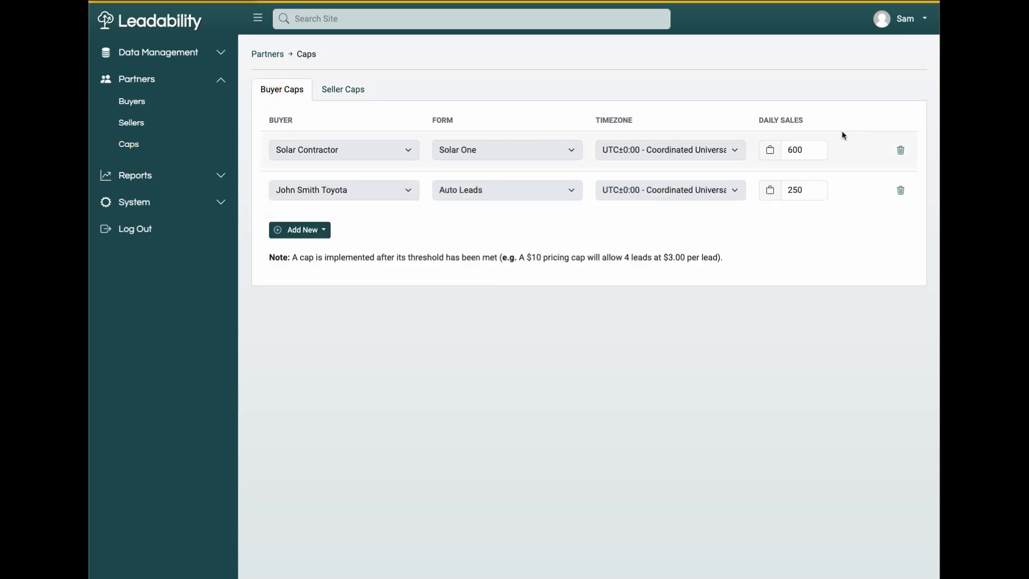
{"action": "left_click", "coordinate": [737, 151]}
{"action": "left_click", "coordinate": [346, 95]}
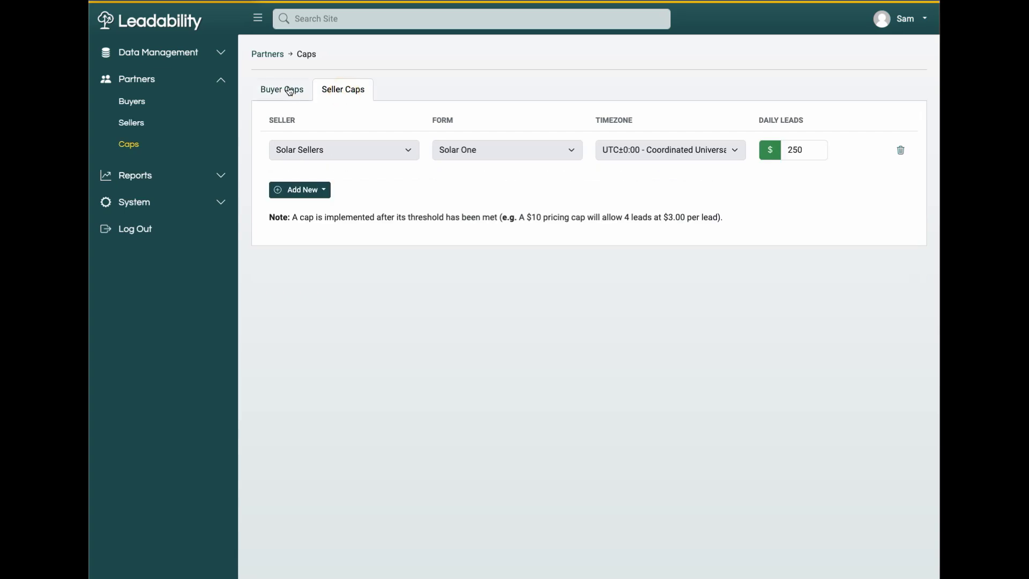
{"action": "left_click", "coordinate": [300, 189]}
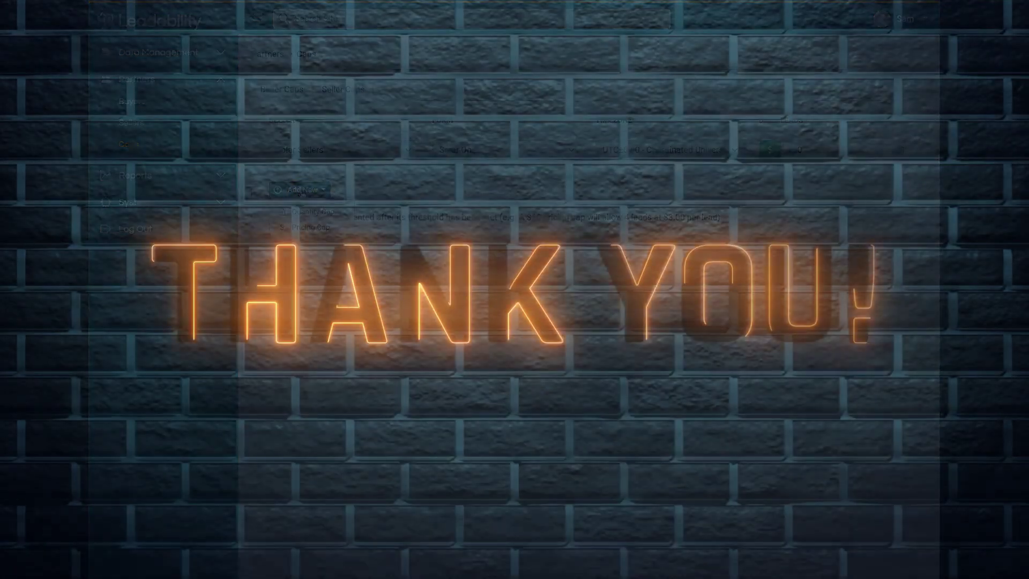